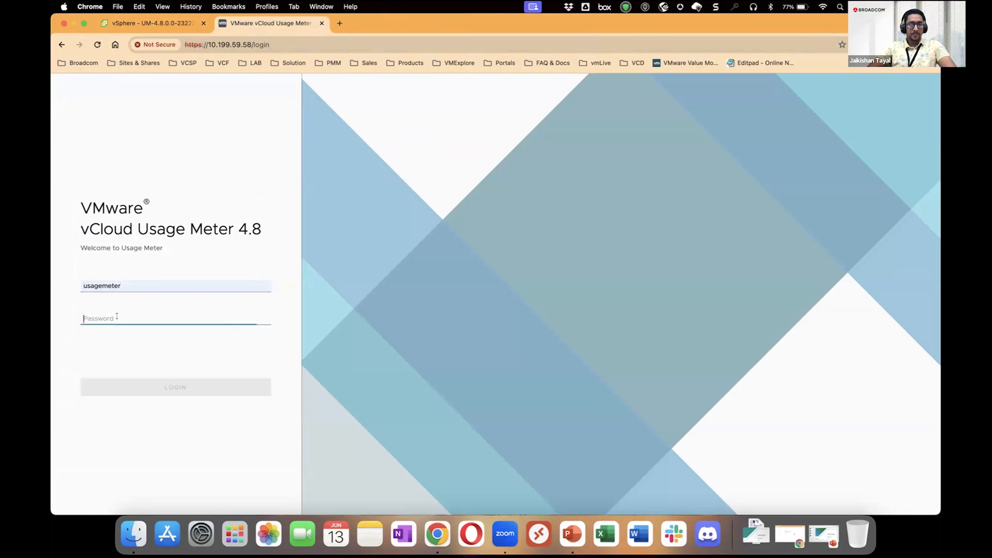
Log in to vCloud Usage Meter as usagemeter by entering the account password.
{"action": "type", "text": "••"}
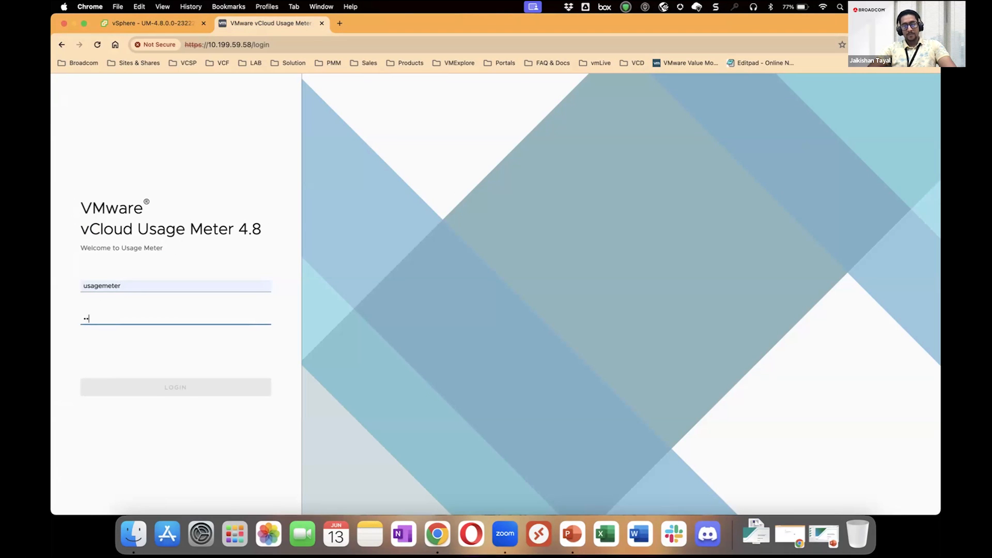
{"action": "type", "text": "••••••"}
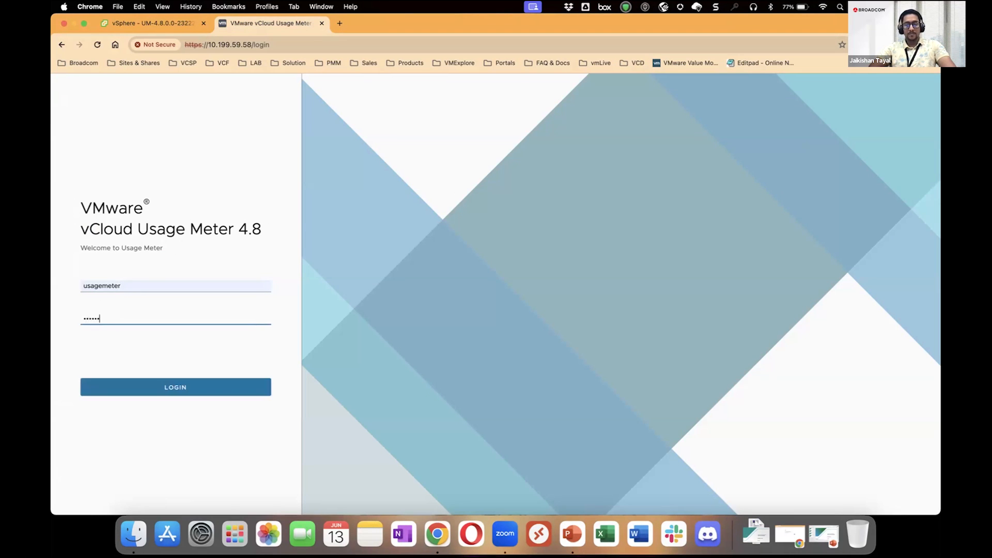
{"action": "key", "text": "Return"}
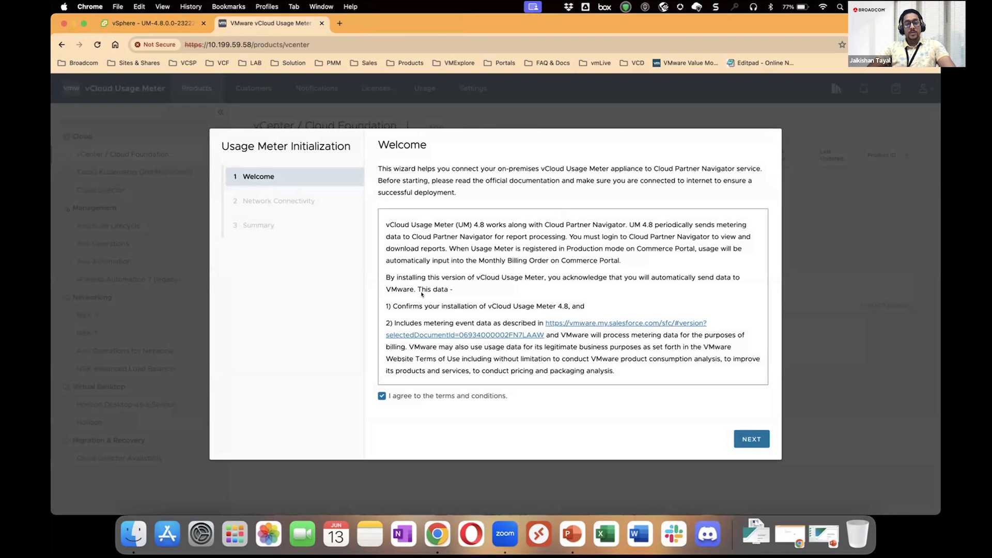
Proceed through the initialization wizard with Direct as the network connection type and copy the Usage Meter ID from the summary.
{"action": "scroll", "coordinate": [422, 294], "scroll_direction": "down", "scroll_amount": 3}
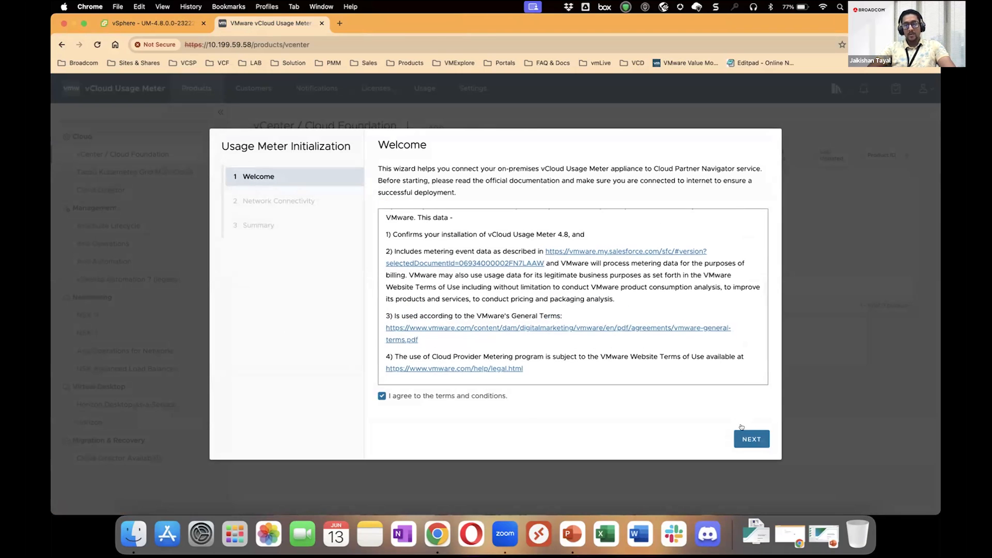
{"action": "left_click", "coordinate": [752, 440]}
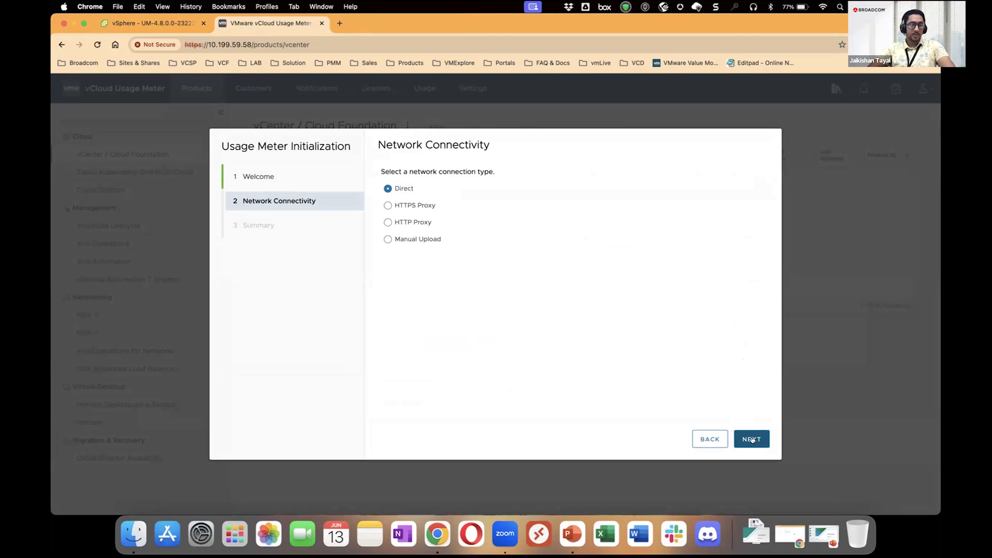
{"action": "left_click", "coordinate": [387, 240]}
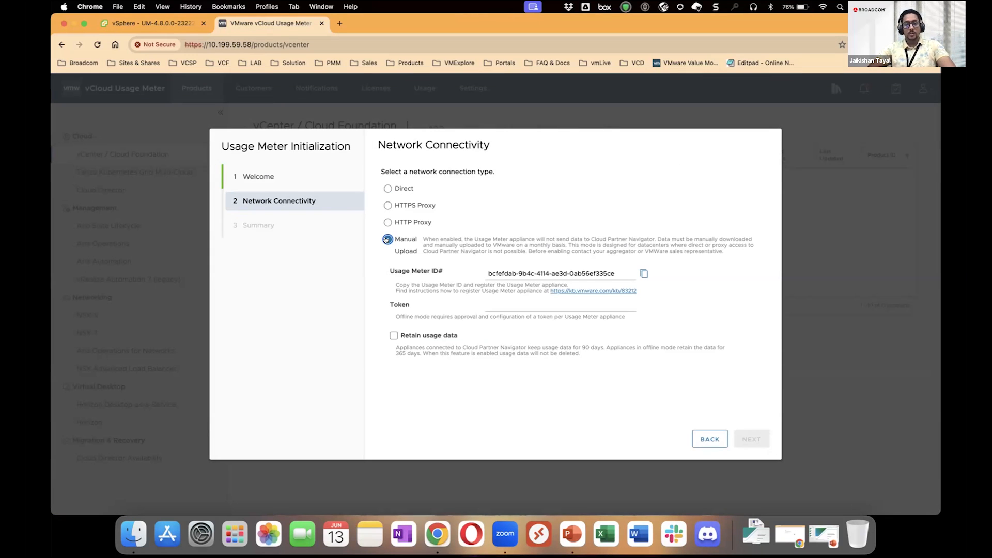
{"action": "left_click", "coordinate": [386, 239]}
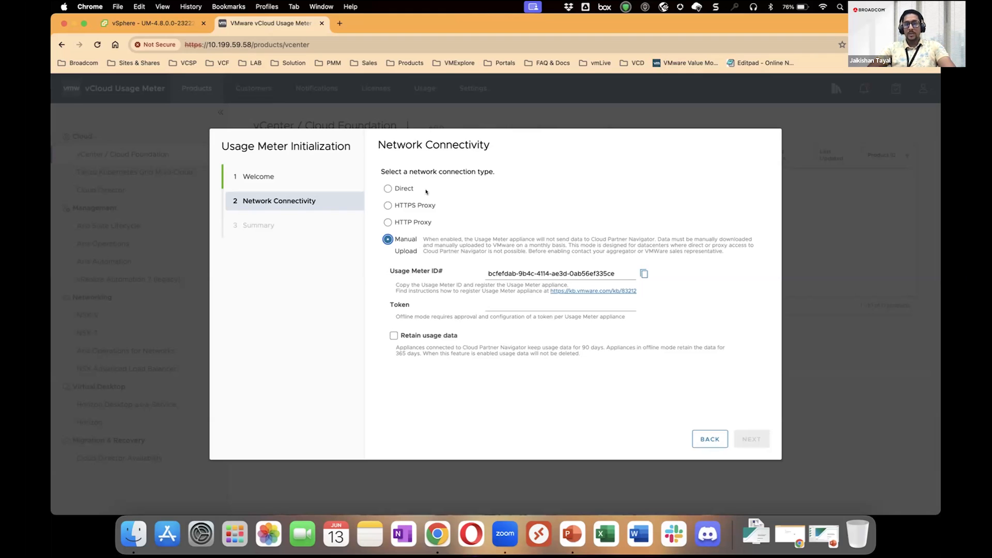
{"action": "left_click", "coordinate": [387, 188]}
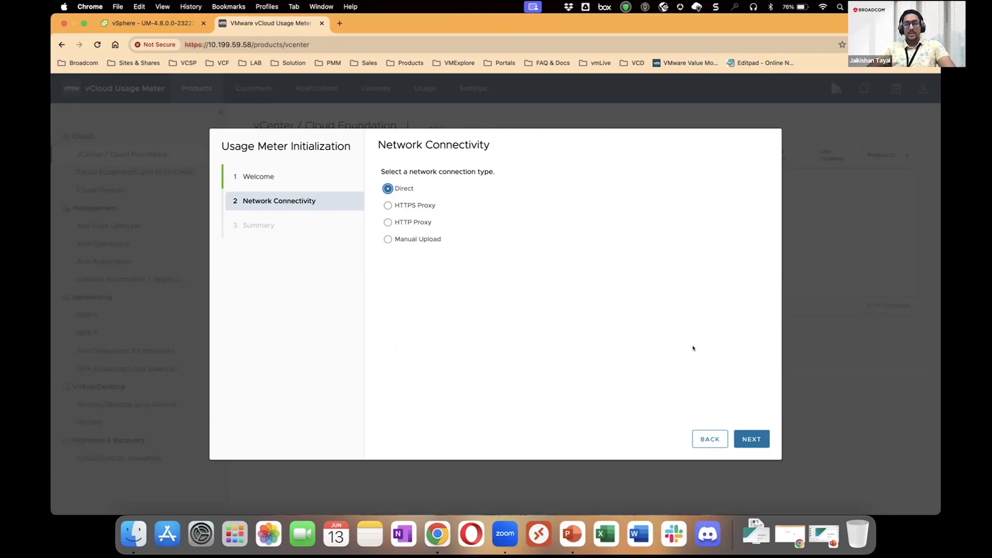
{"action": "left_click", "coordinate": [752, 439]}
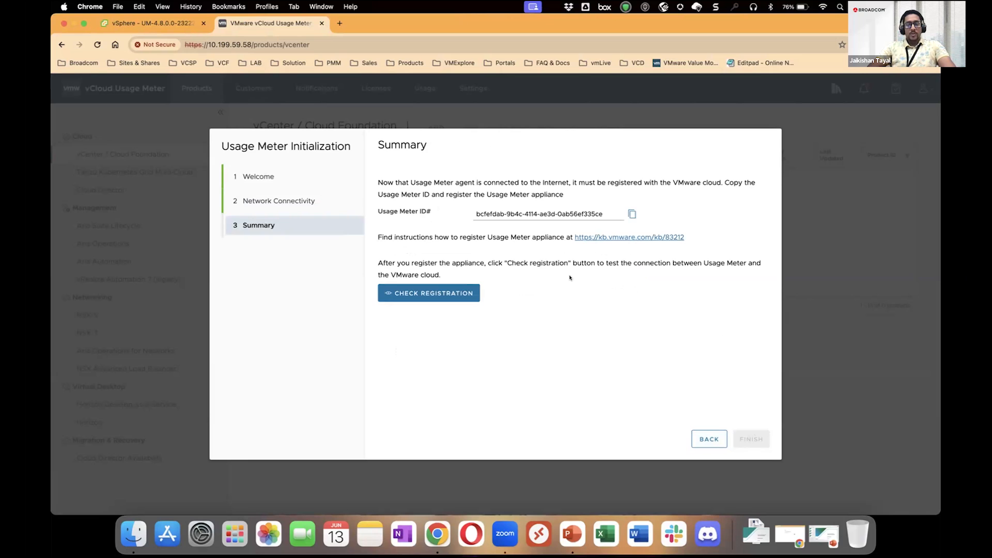
{"action": "left_click", "coordinate": [632, 214]}
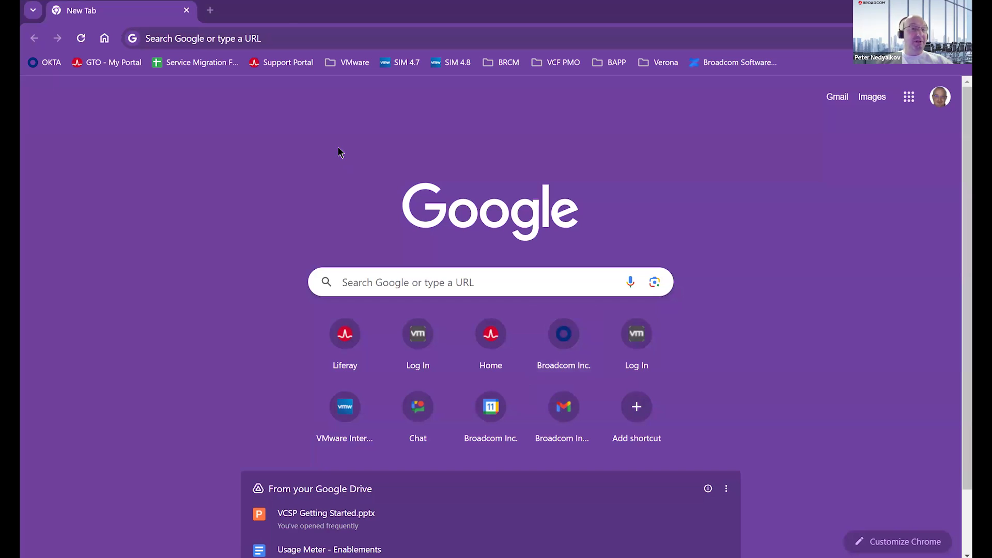
Open the VMware Cloud Services console at console.cloud.vmware.com and dismiss the authorization alert.
{"action": "left_click", "coordinate": [297, 34]}
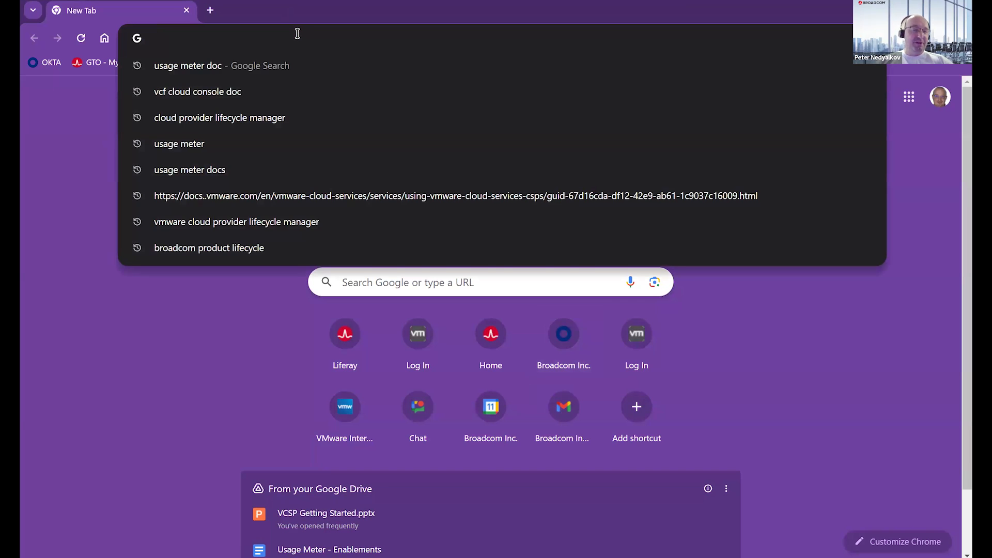
{"action": "left_click", "coordinate": [90, 125]}
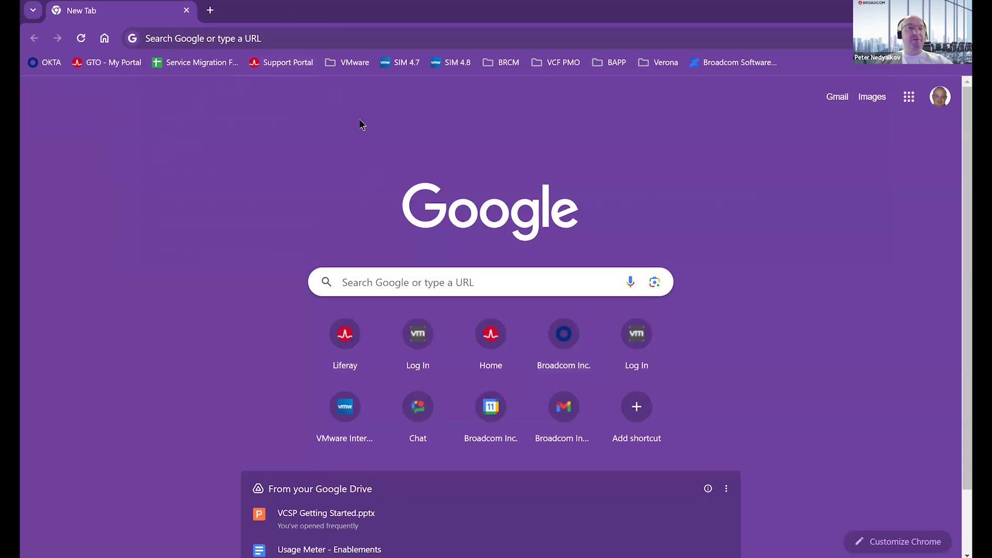
{"action": "left_click", "coordinate": [360, 39]}
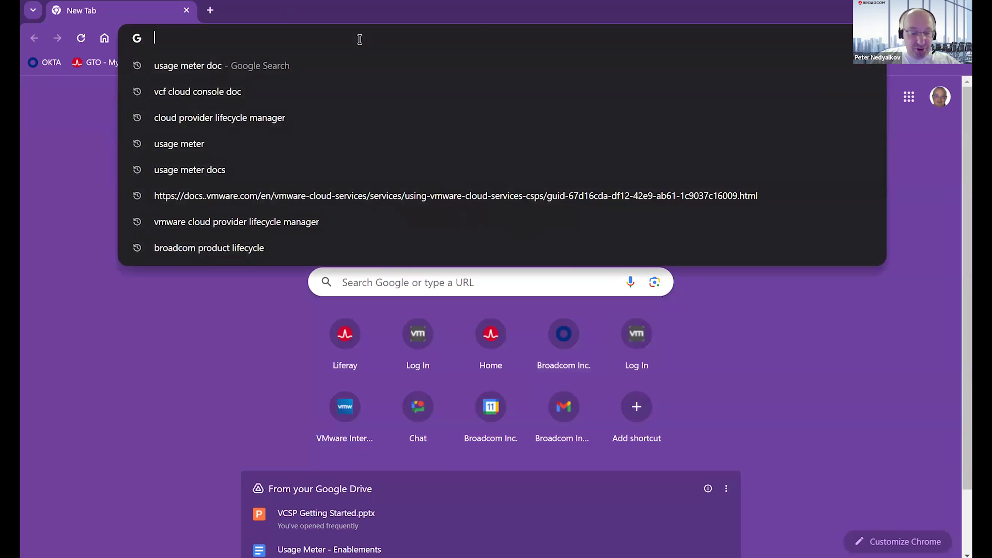
{"action": "type", "text": "console.cloud.vmware.com"}
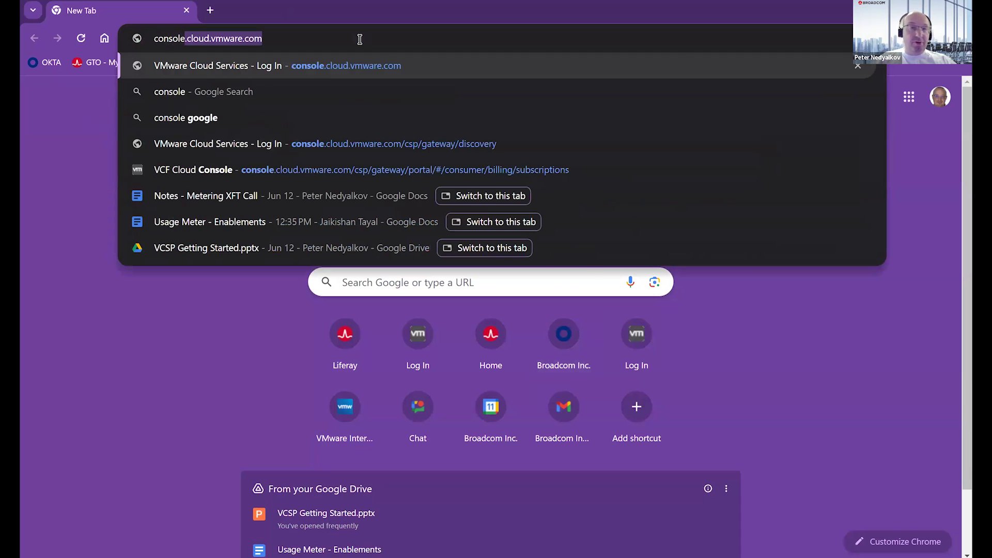
{"action": "key", "text": "Return"}
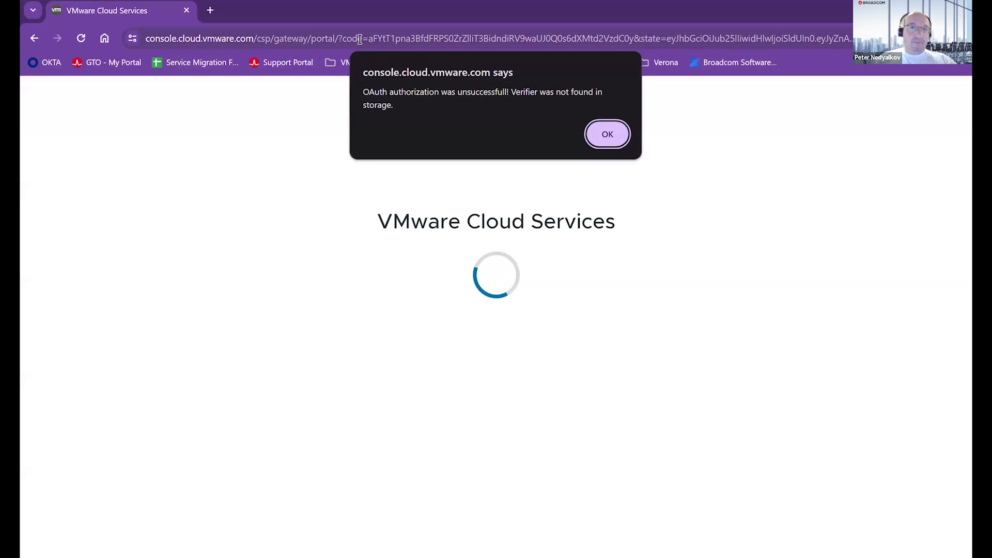
{"action": "left_click", "coordinate": [607, 135]}
{"action": "left_click", "coordinate": [608, 136]}
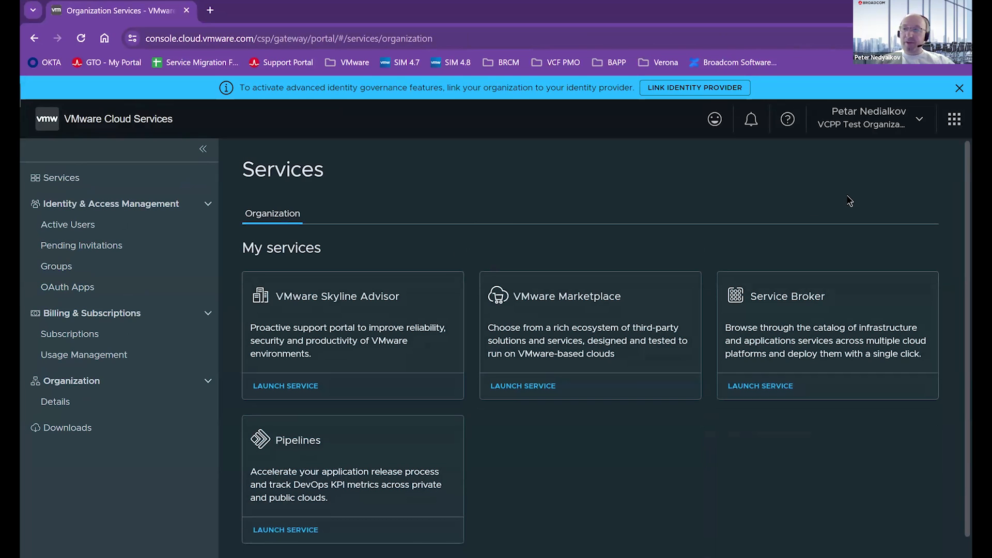
Open the Usage Meters list under Usage Management and look through the organization's usage meters.
{"action": "left_click", "coordinate": [896, 118]}
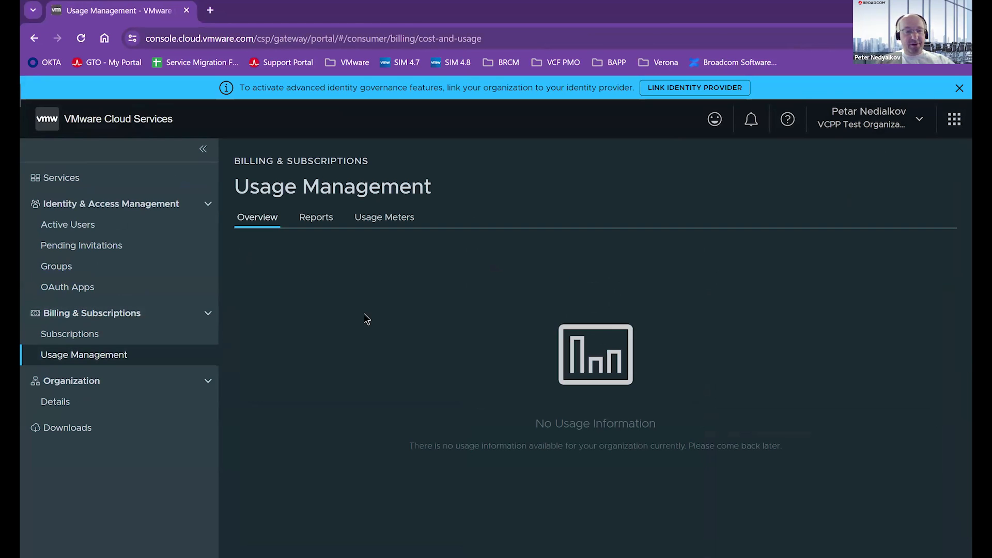
{"action": "left_click", "coordinate": [384, 228]}
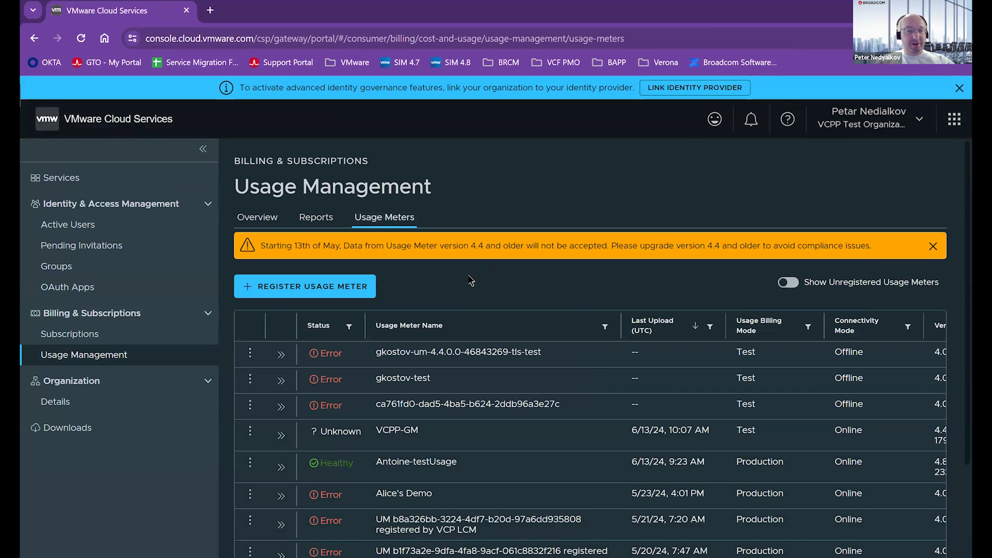
{"action": "scroll", "coordinate": [478, 287], "scroll_direction": "down", "scroll_amount": 3}
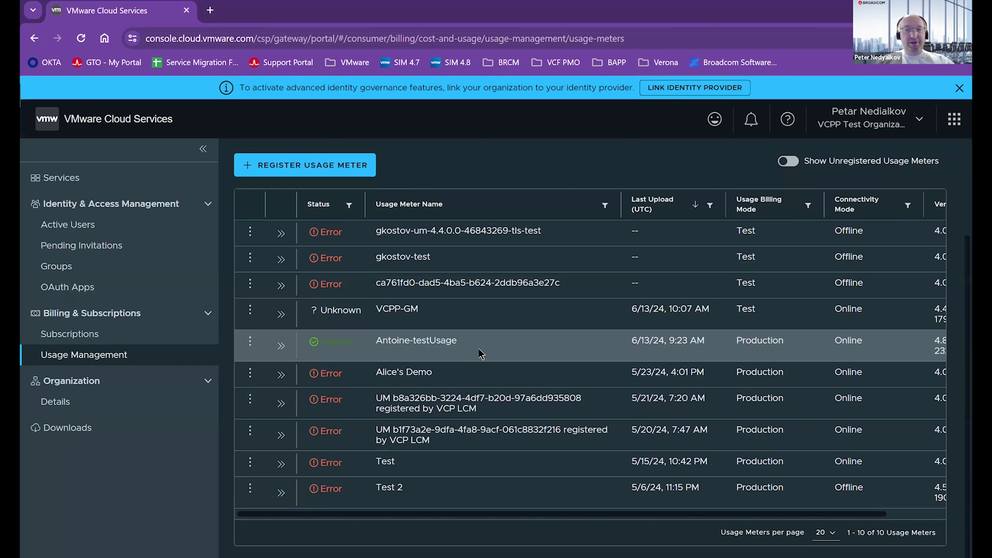
{"action": "scroll", "coordinate": [479, 352], "scroll_direction": "up", "scroll_amount": 3}
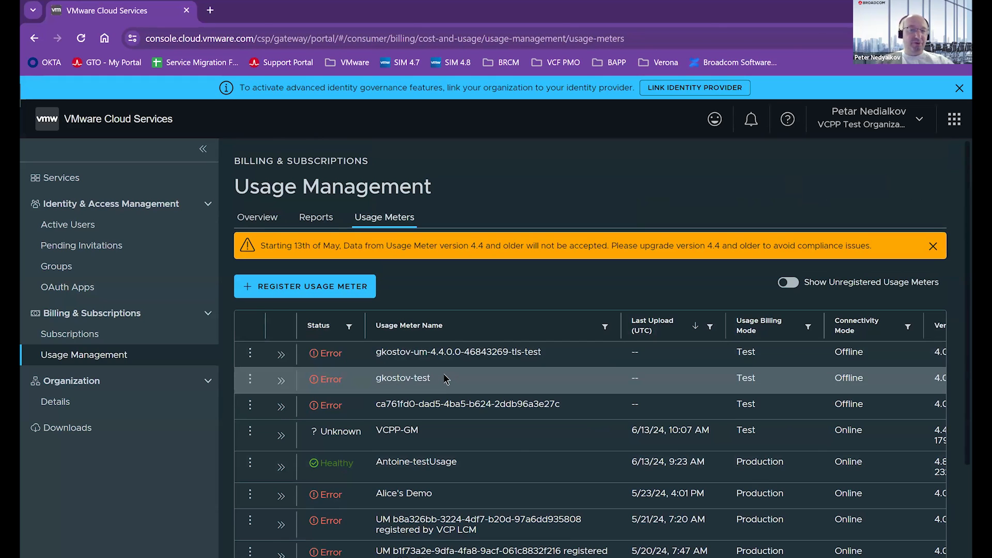
Start registering a new usage meter and fill in the Usage Meter ID bcfefdab-9b4c-4114-ae3d-0ab56ef335ce.
{"action": "left_click", "coordinate": [341, 291]}
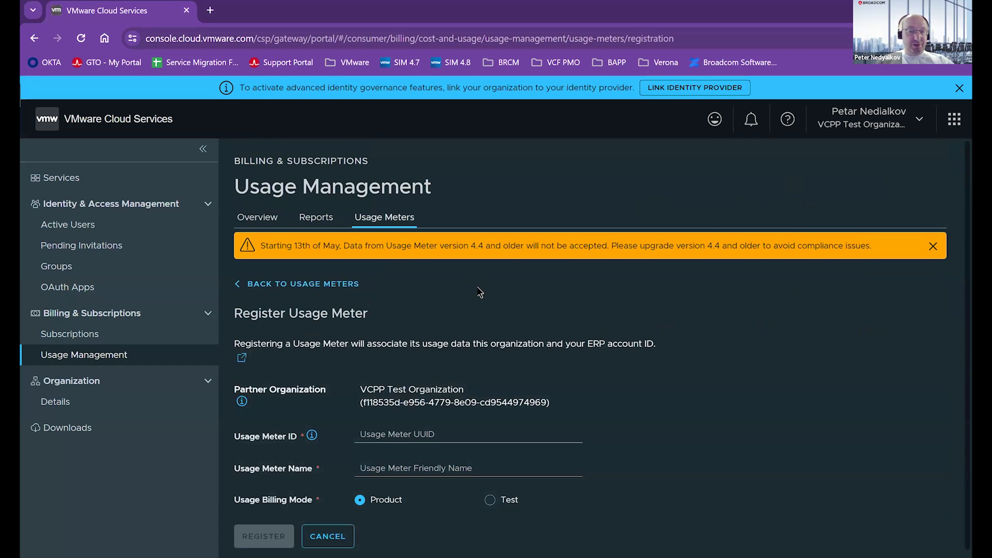
{"action": "scroll", "coordinate": [480, 293], "scroll_direction": "down", "scroll_amount": 1}
{"action": "left_click_drag", "start_coordinate": [258, 380], "coordinate": [309, 381]}
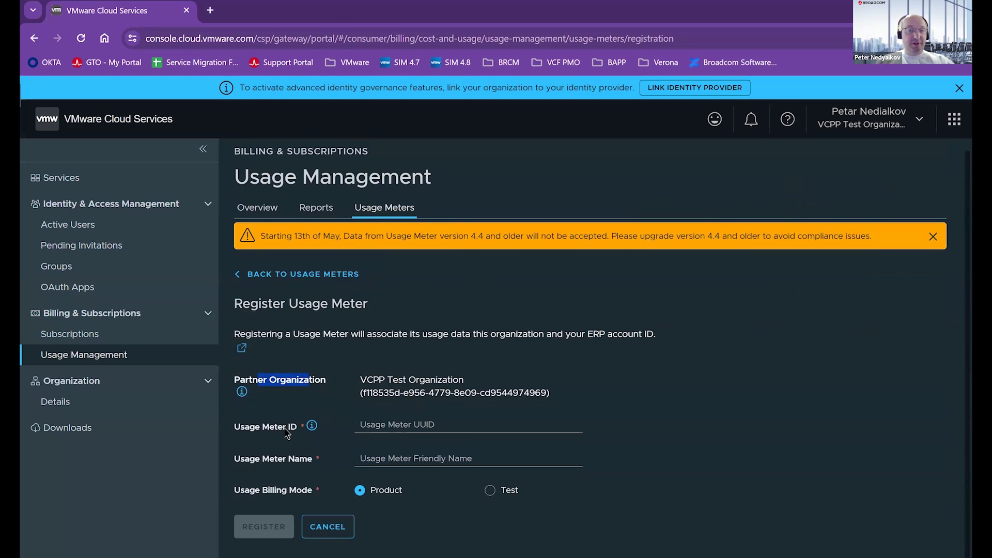
{"action": "left_click", "coordinate": [406, 426]}
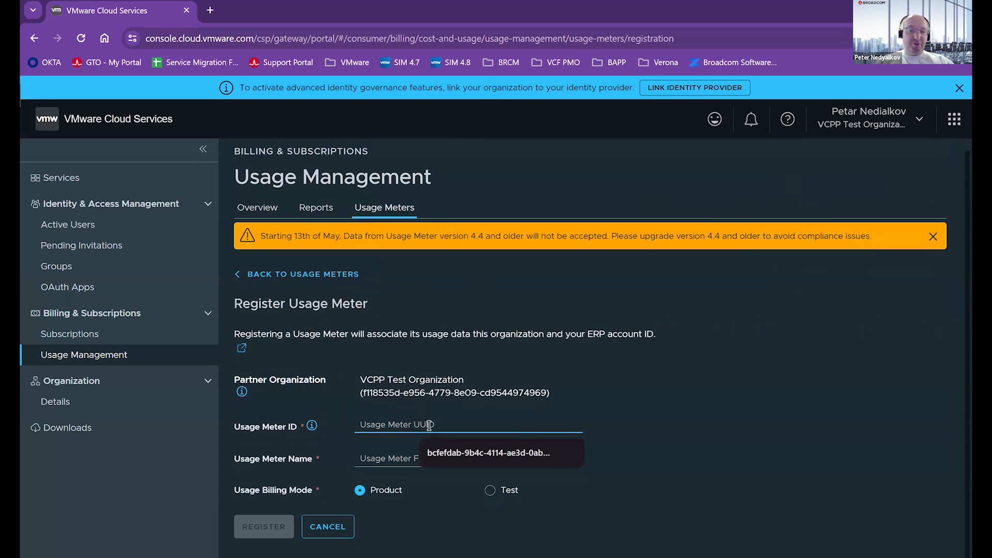
{"action": "left_click", "coordinate": [474, 454]}
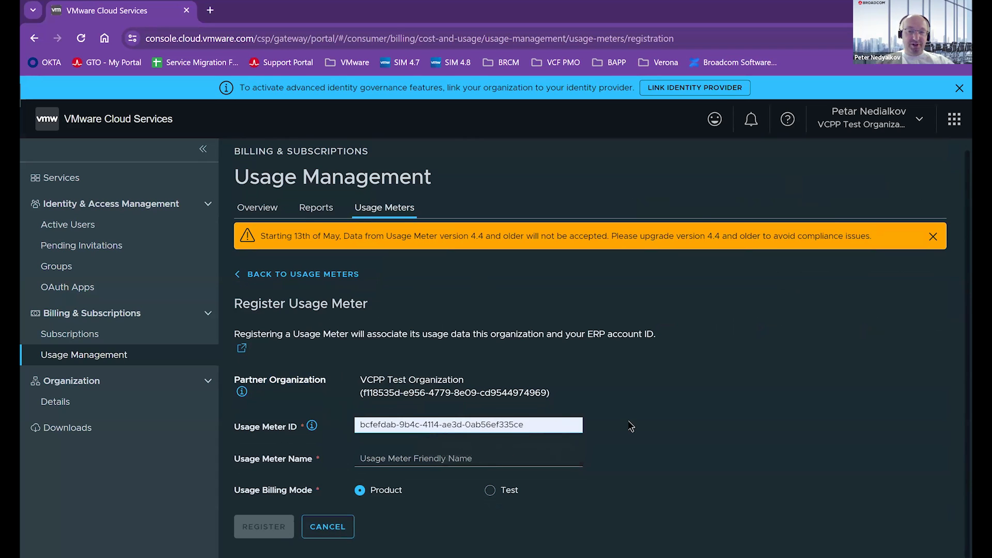
Enter a friendly name for the usage meter, set its usage billing mode to Test, and register it.
{"action": "left_click", "coordinate": [459, 459]}
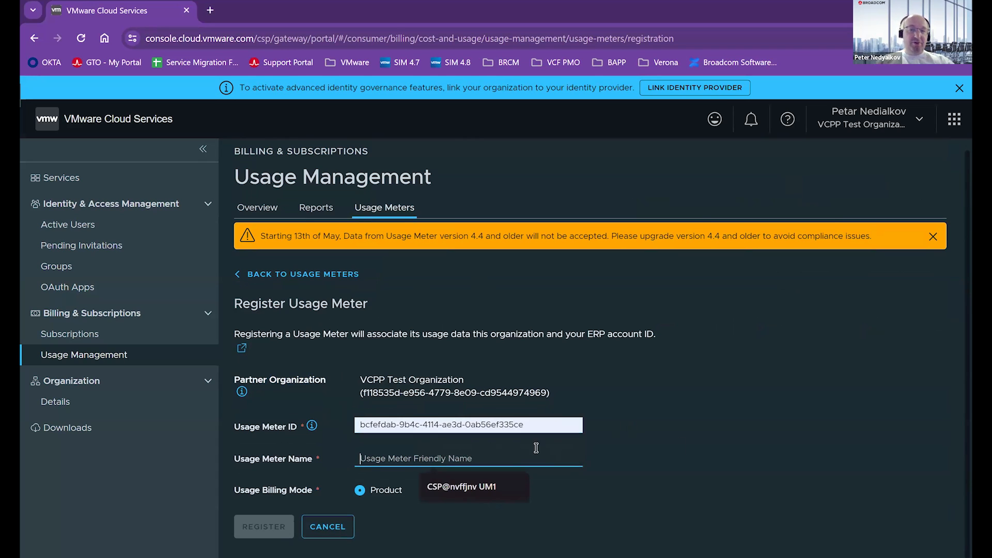
{"action": "left_click", "coordinate": [732, 419]}
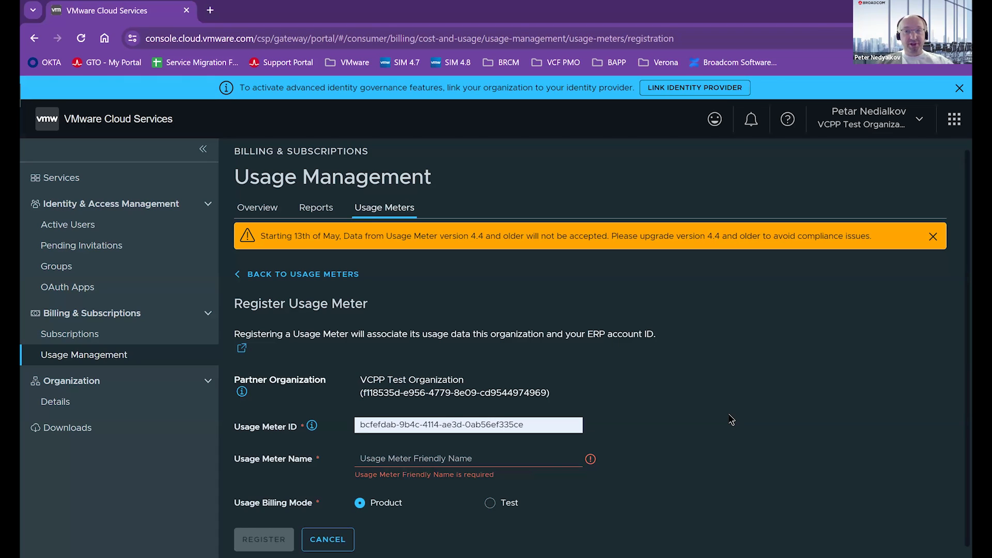
{"action": "left_click", "coordinate": [474, 459]}
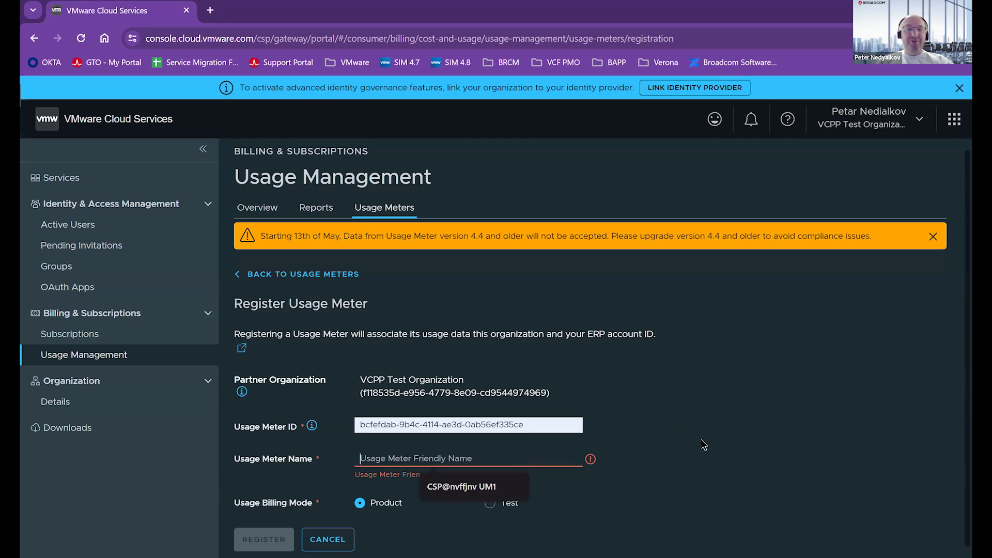
{"action": "type", "text": "Test-Peter"}
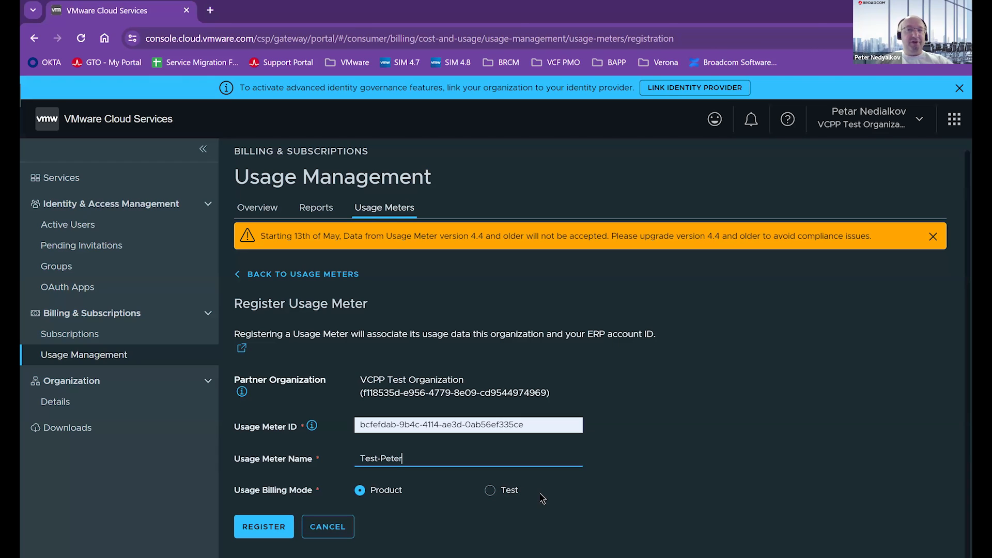
{"action": "left_click", "coordinate": [492, 491]}
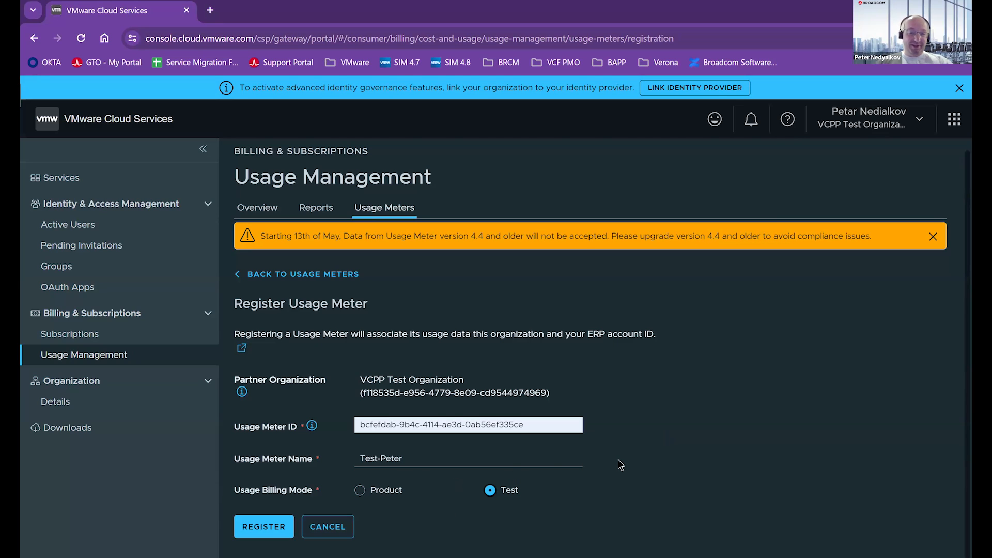
{"action": "left_click", "coordinate": [261, 533]}
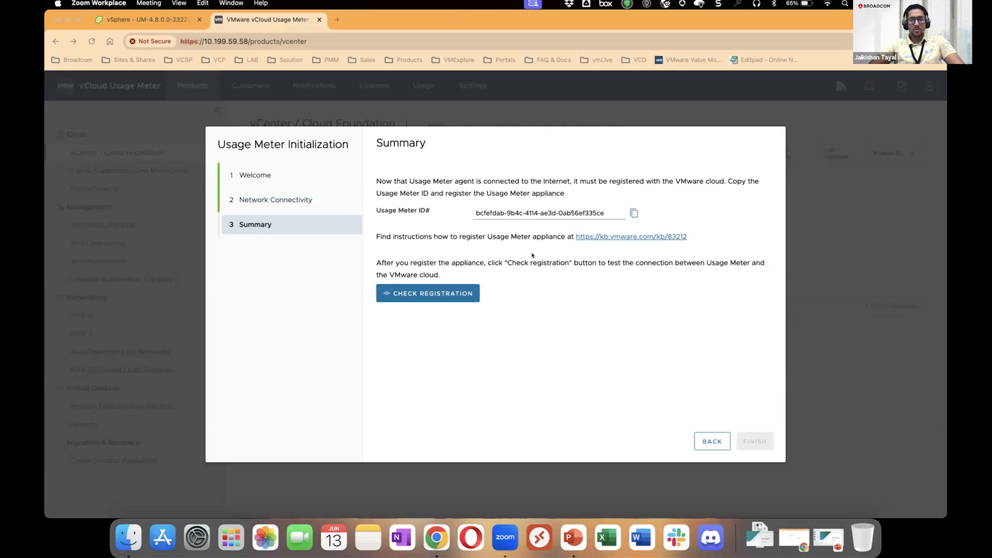
Switch back to vCloud Usage Meter, check the appliance's registration, and finish the initialization wizard.
{"action": "left_click", "coordinate": [419, 294]}
{"action": "left_click", "coordinate": [422, 294]}
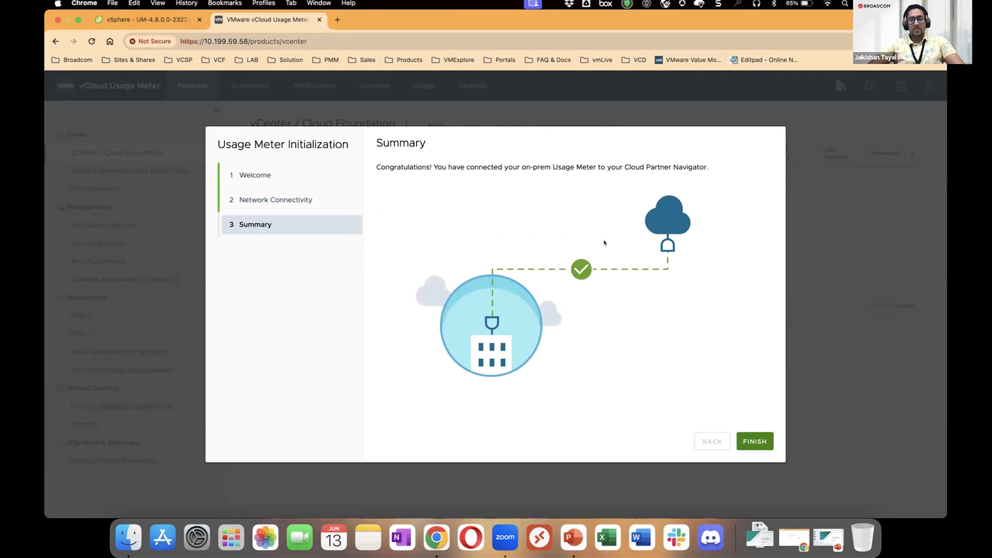
{"action": "left_click", "coordinate": [752, 441]}
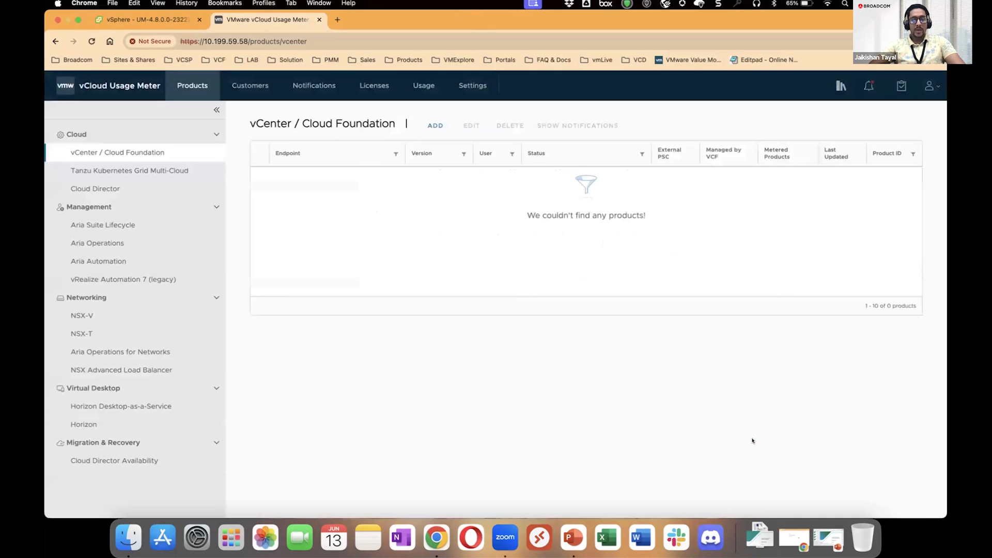